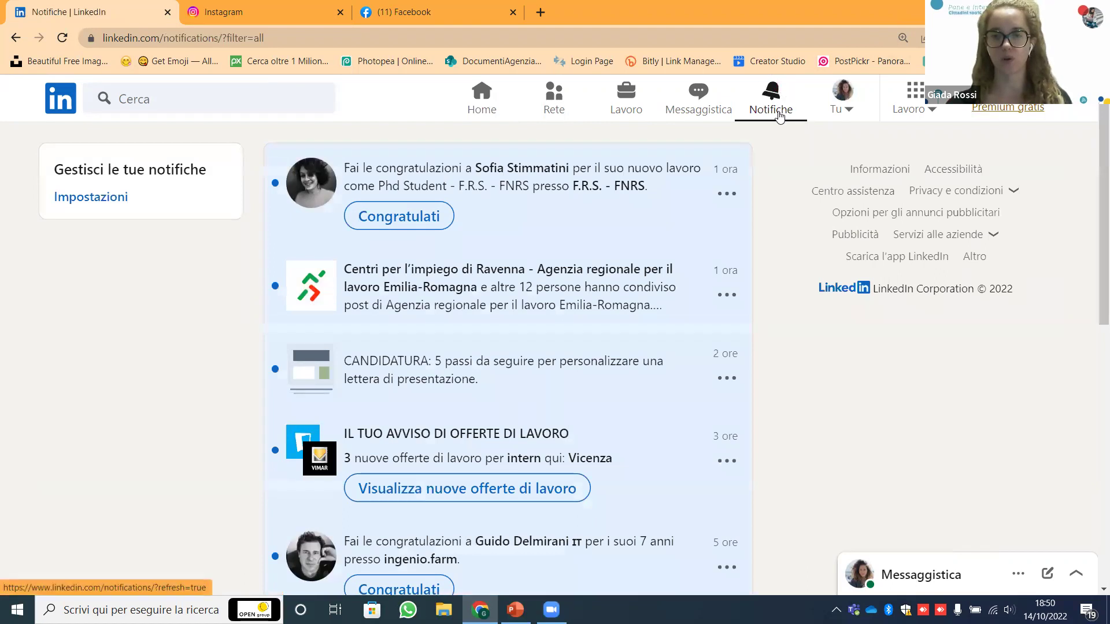
Look through the list of LinkedIn notifications and return to its beginning
scroll(347, 278, "down", 5)
scroll(347, 278, "down", 5)
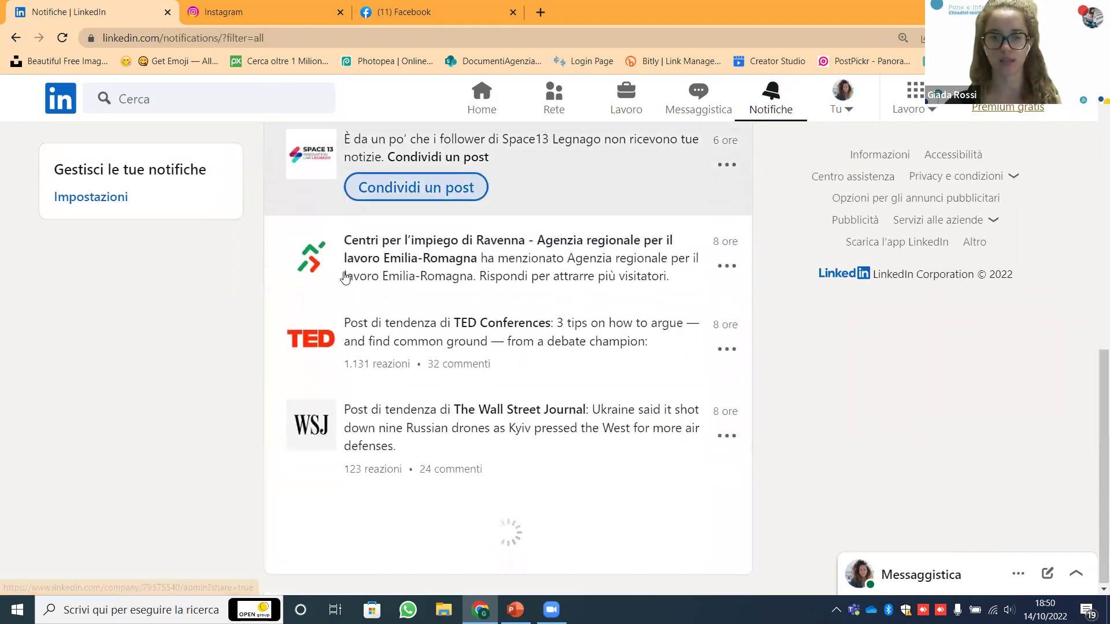
scroll(780, 145, "up", 10)
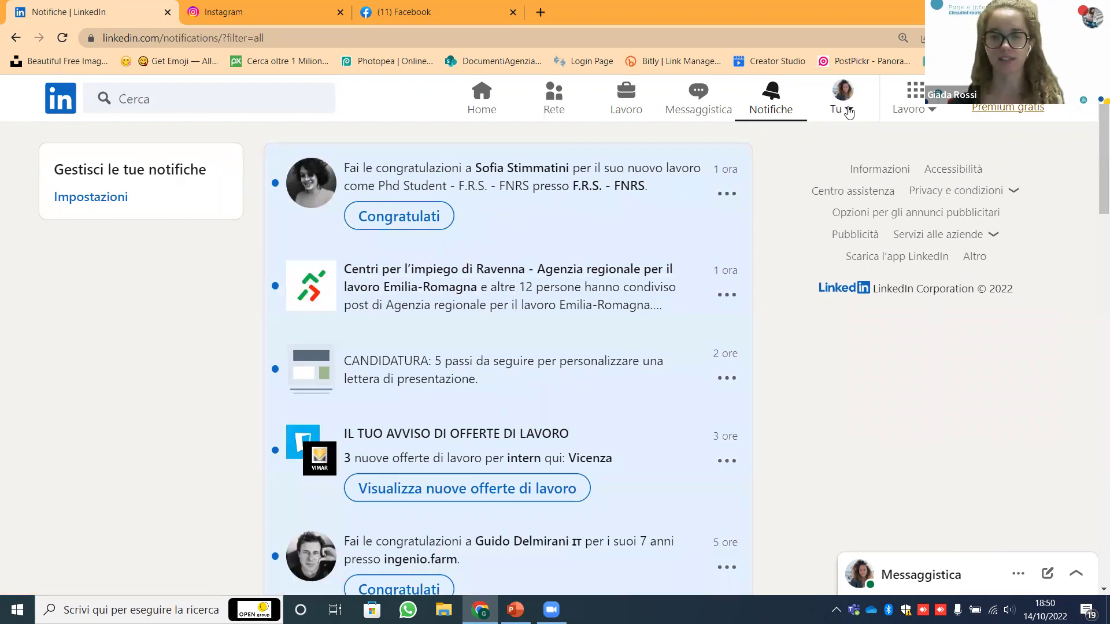
Enlarge the page by setting the browser zoom to 150%
left_click(1095, 37)
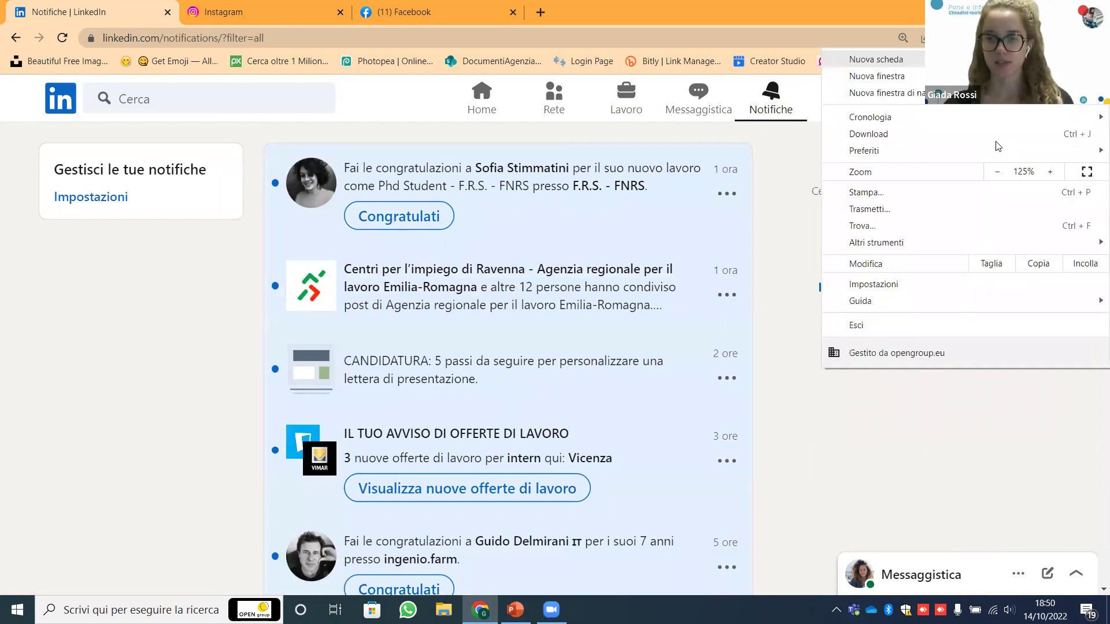
left_click(1050, 171)
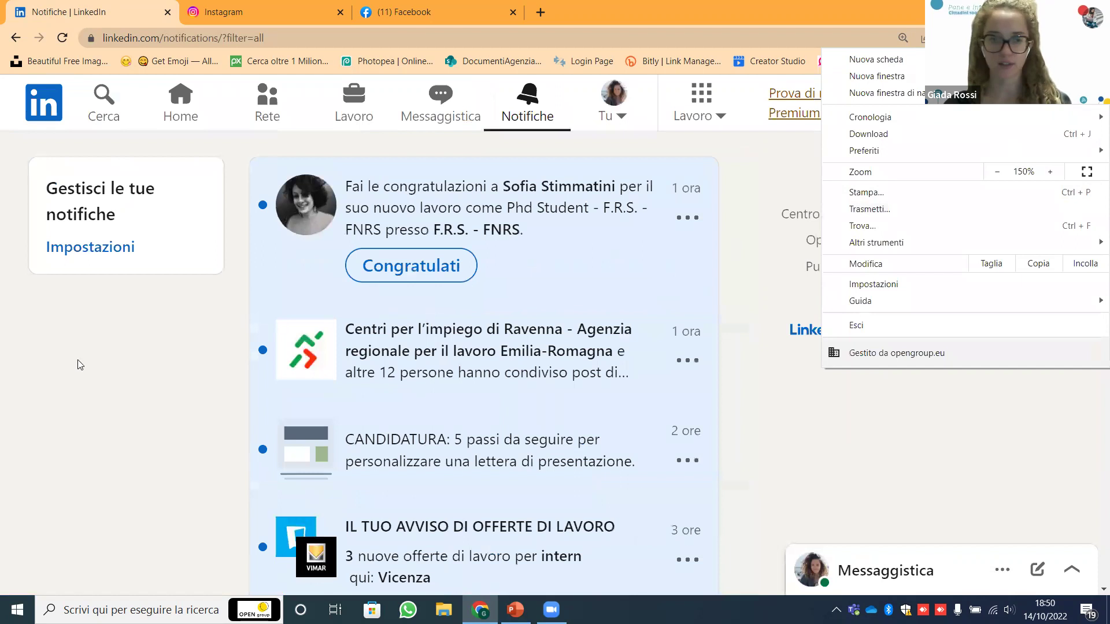
left_click(757, 133)
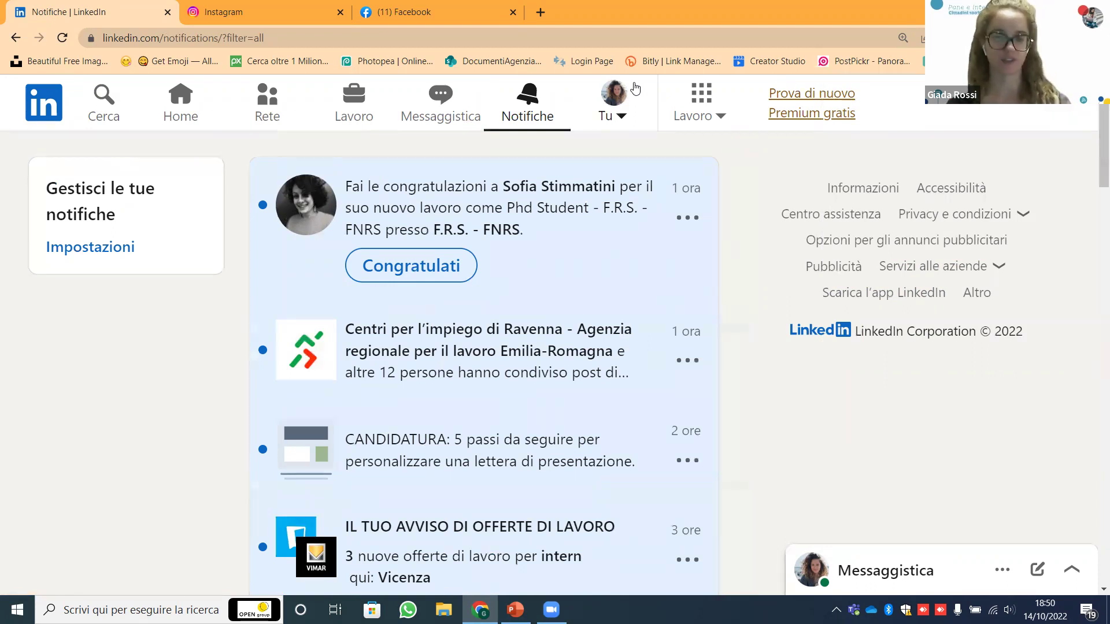
Open the account's Impostazioni e privacy page and look over the available settings categories
left_click(620, 119)
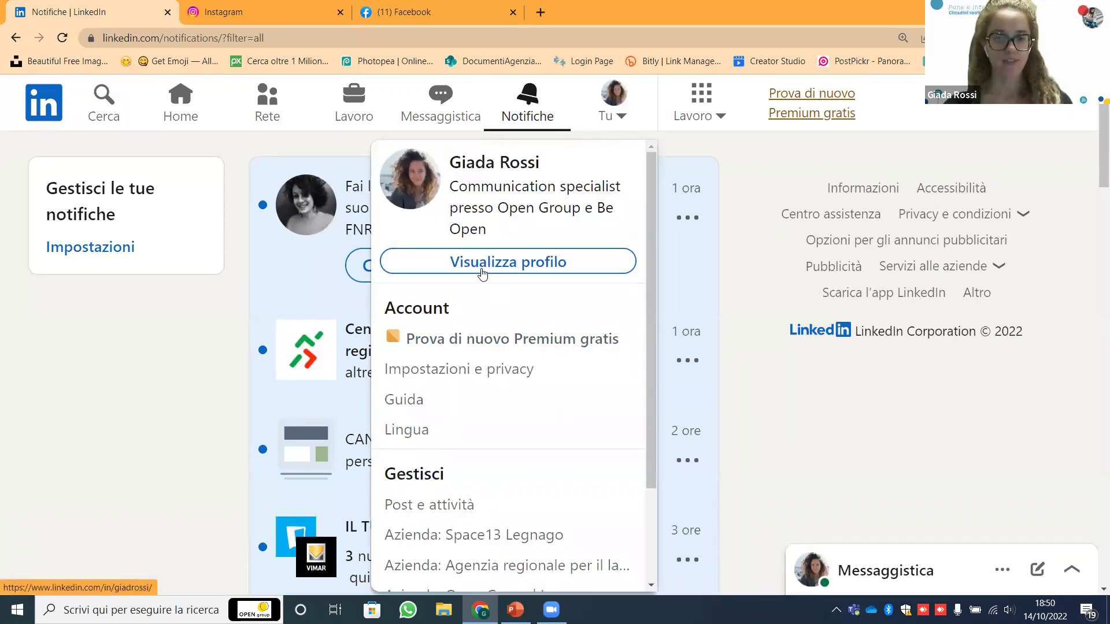
left_click(409, 372)
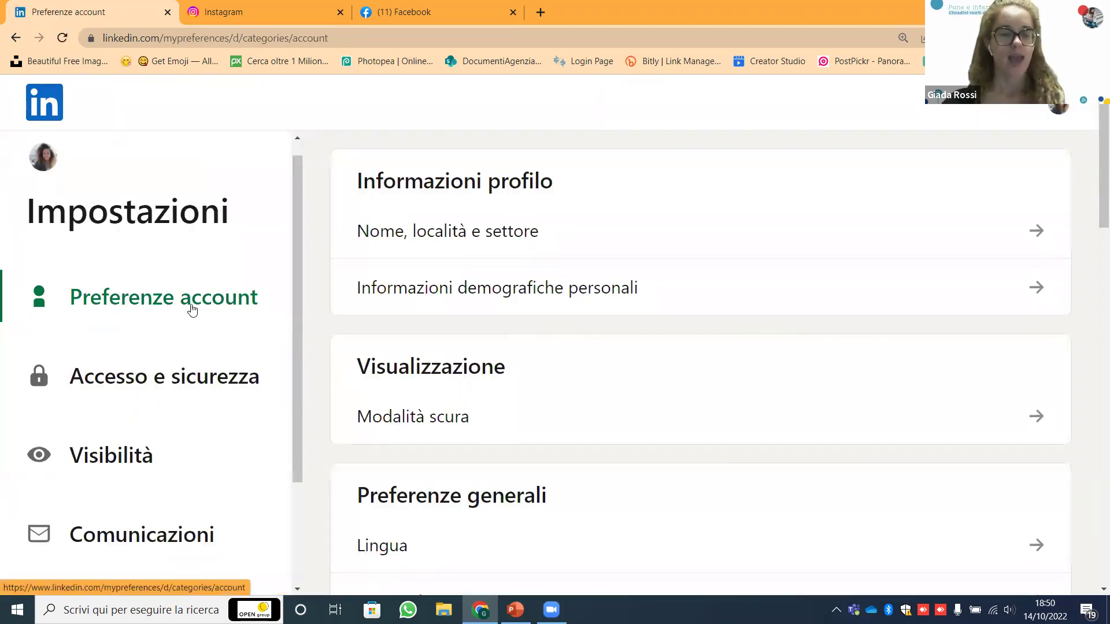
scroll(193, 310, "down", 3)
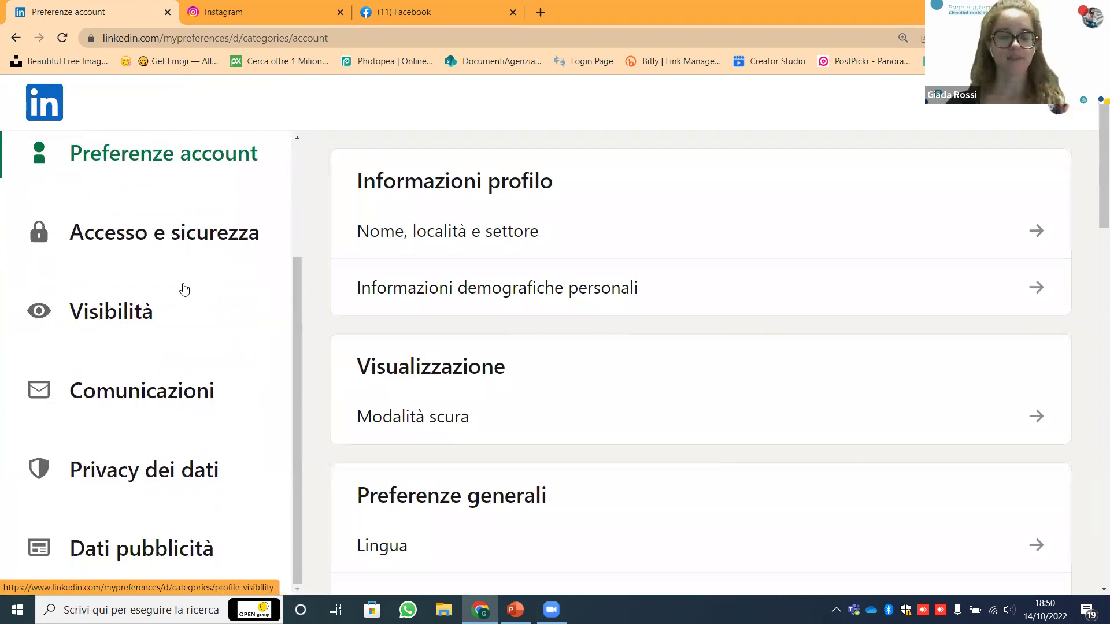
scroll(75, 288, "up", 3)
scroll(96, 301, "down", 3)
Open the Accesso e sicurezza category and review its account access options
left_click(102, 237)
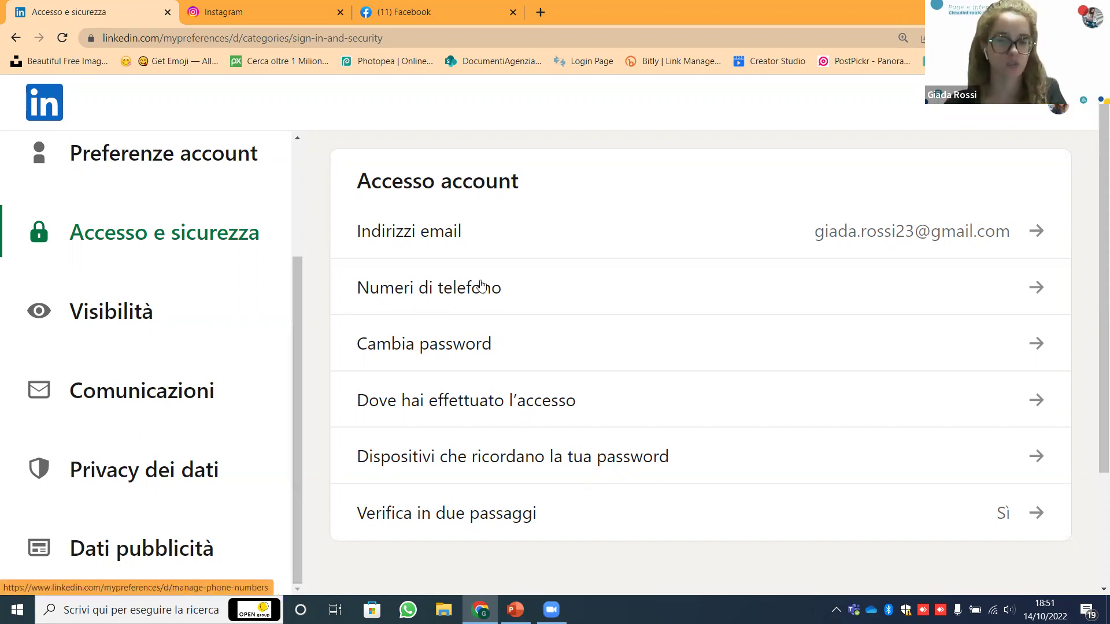
scroll(481, 283, "down", 1)
scroll(466, 230, "up", 1)
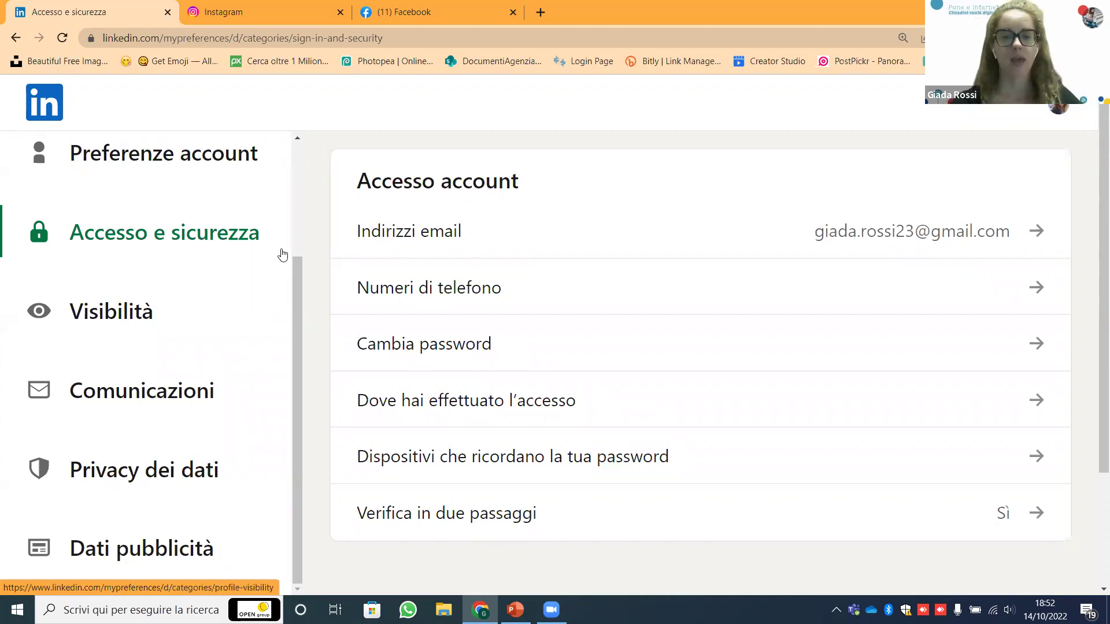
scroll(451, 285, "down", 2)
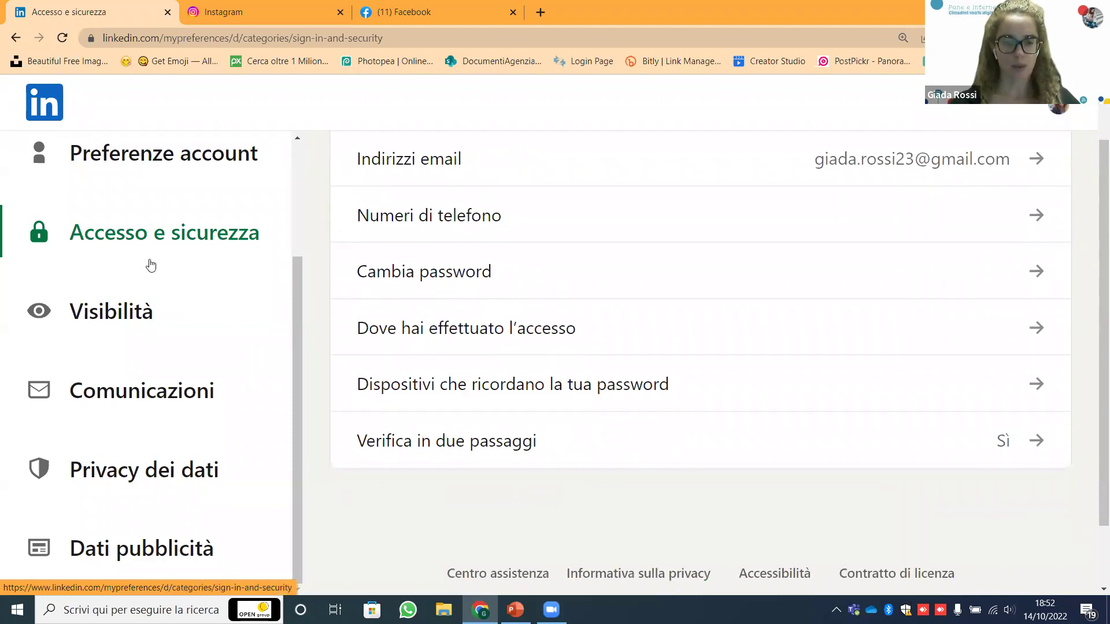
Check the "Dove hai effettuato l'accesso" page briefly and return to the Accesso e sicurezza options
left_click(1040, 328)
scroll(595, 315, "down", 3)
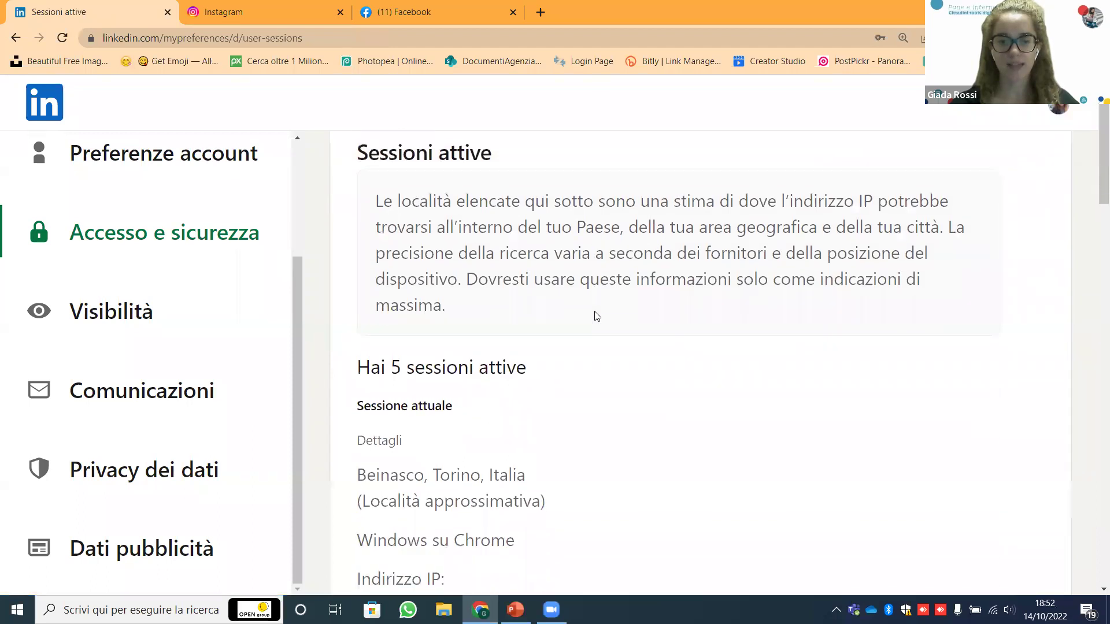
scroll(596, 316, "up", 3)
left_click(367, 185)
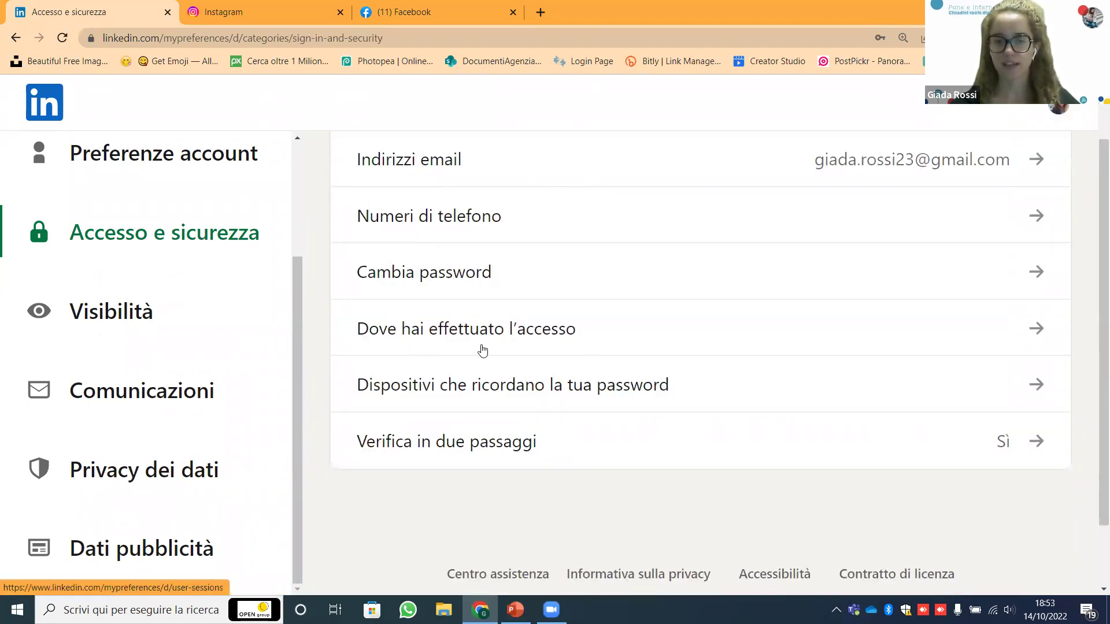
Open "Dove hai effettuato l'accesso" again and examine the location, device and last access details of the current and other active sessions
left_click(1032, 329)
scroll(453, 288, "down", 7)
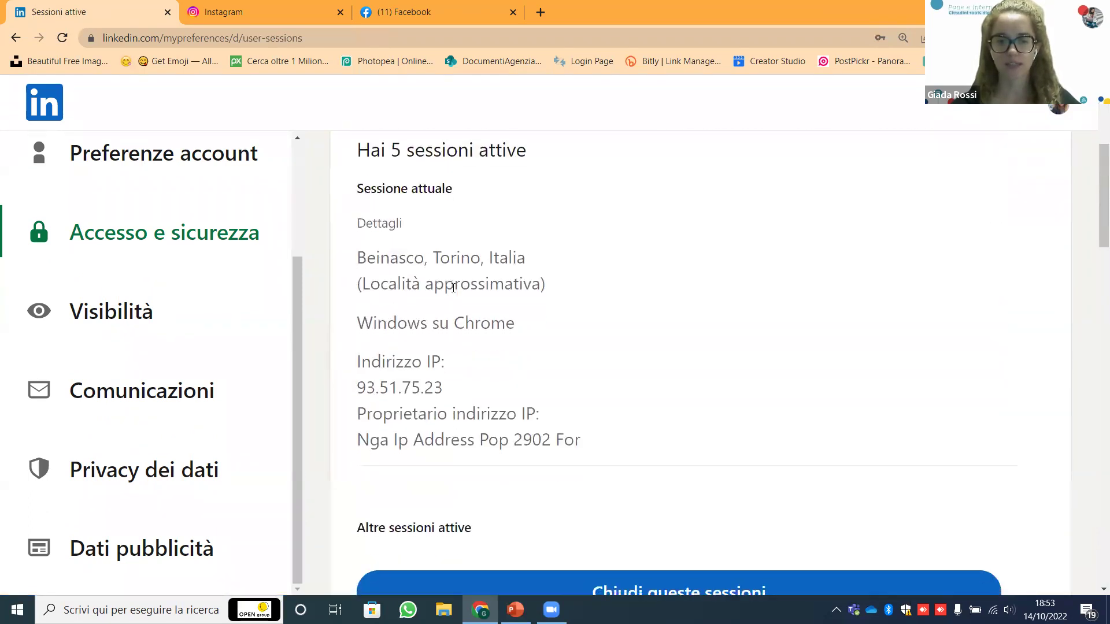
scroll(275, 280, "up", 4)
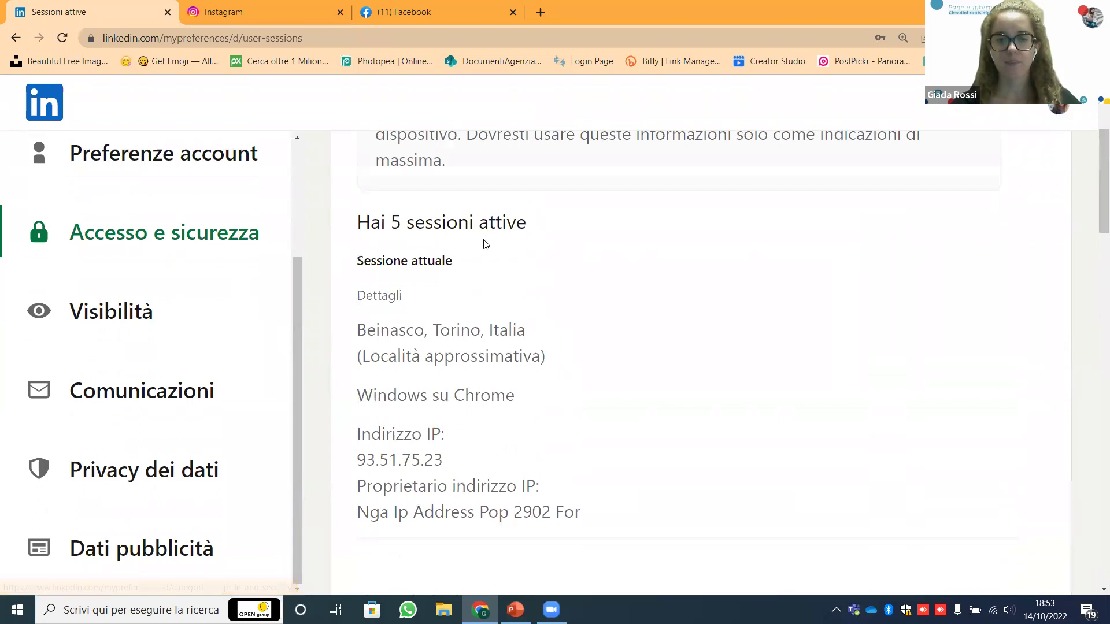
scroll(381, 230, "down", 8)
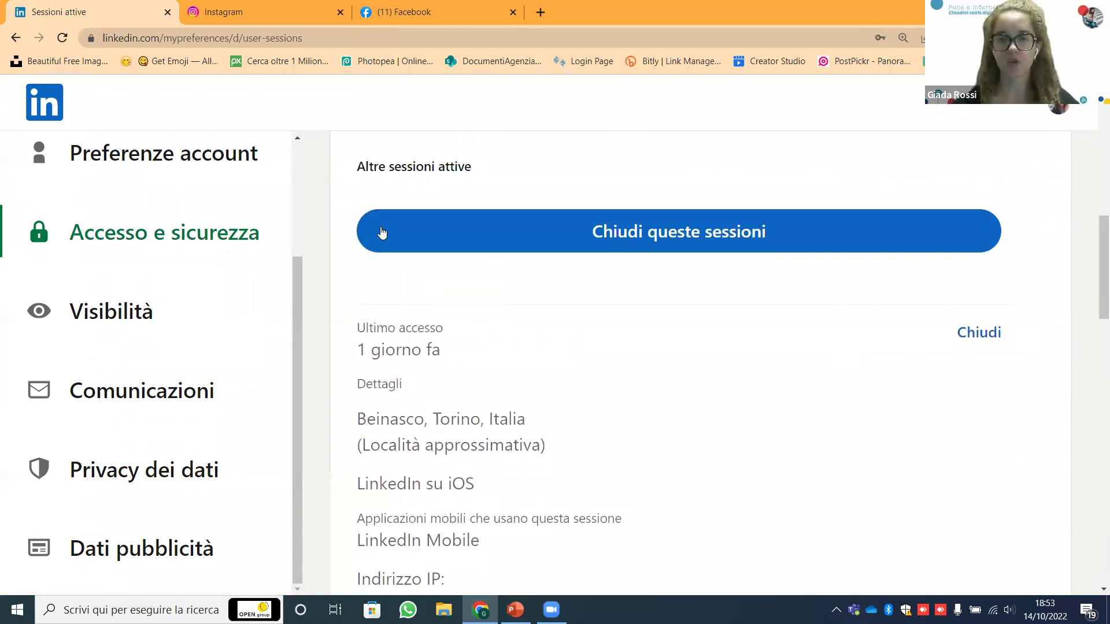
scroll(382, 232, "down", 3)
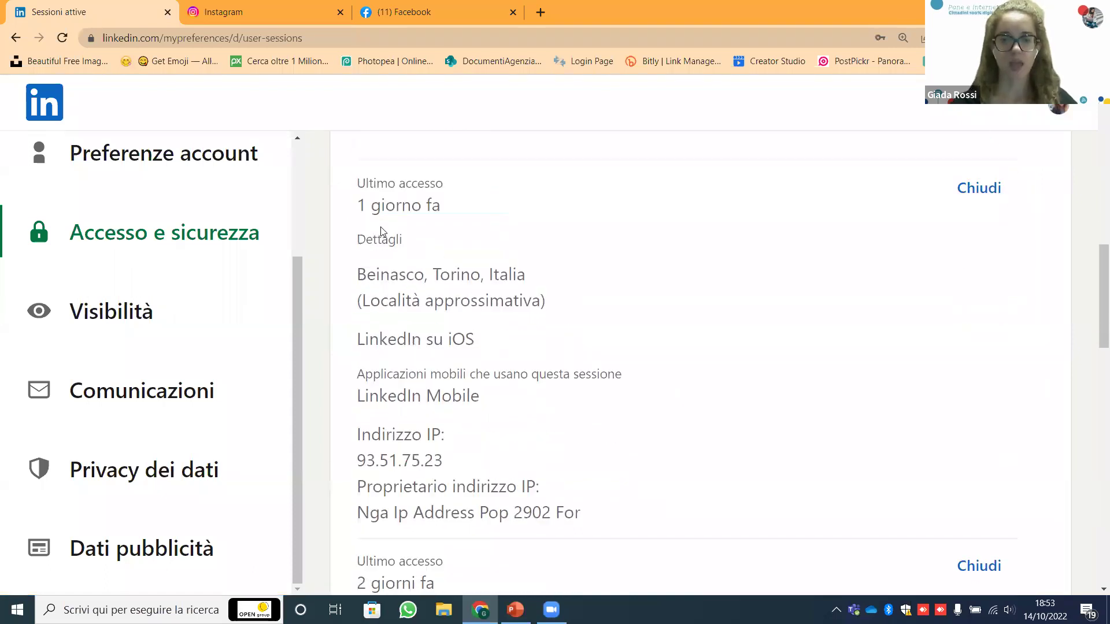
scroll(381, 232, "down", 10)
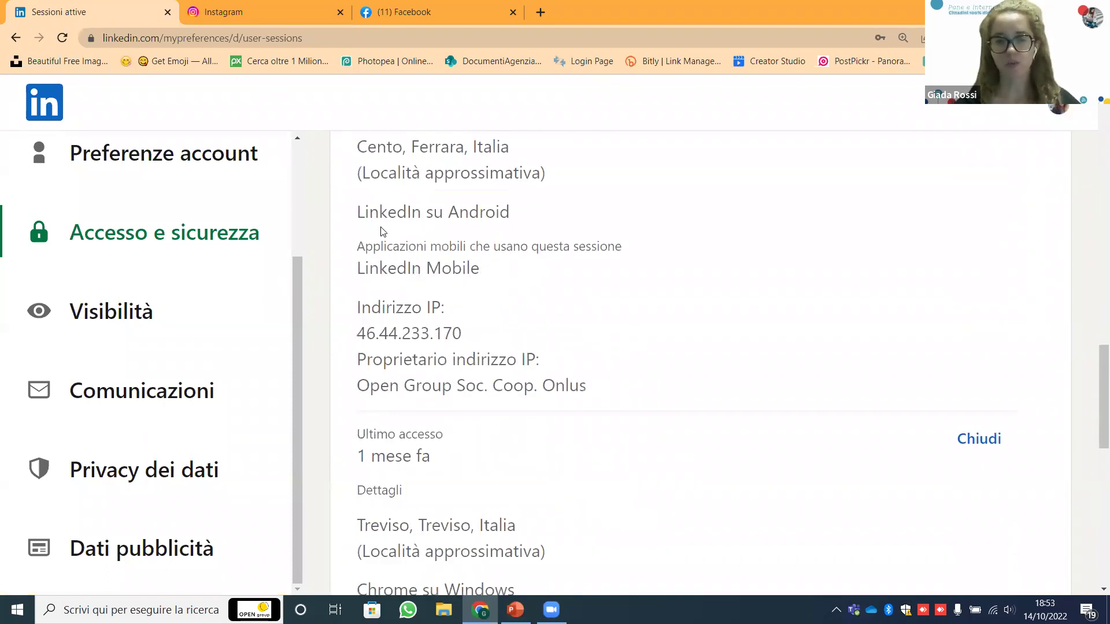
scroll(382, 232, "up", 10)
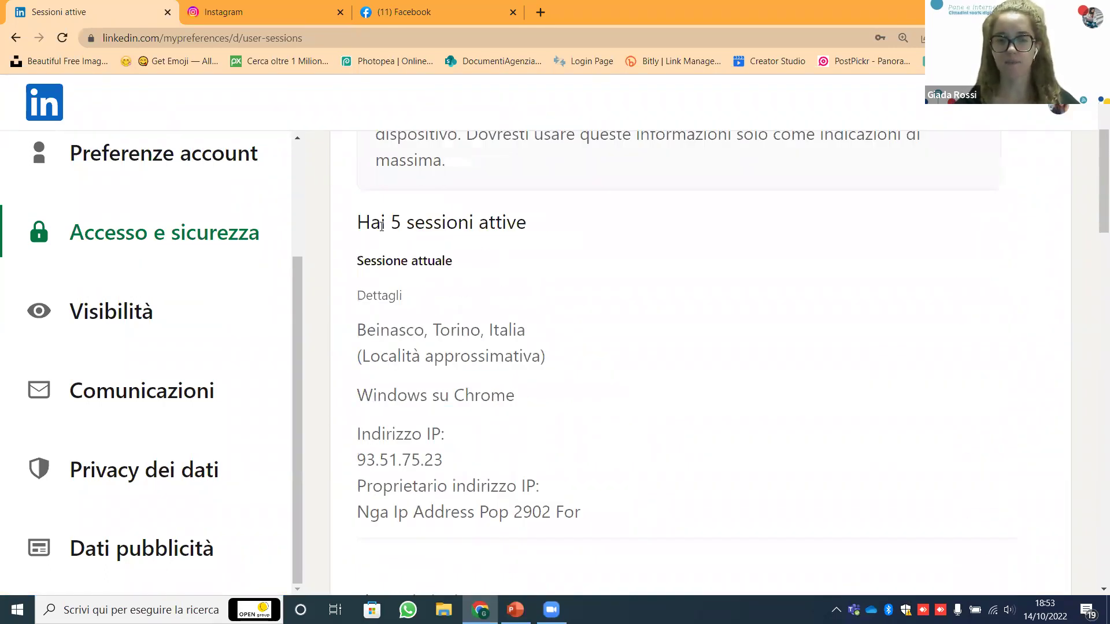
scroll(402, 287, "up", 4)
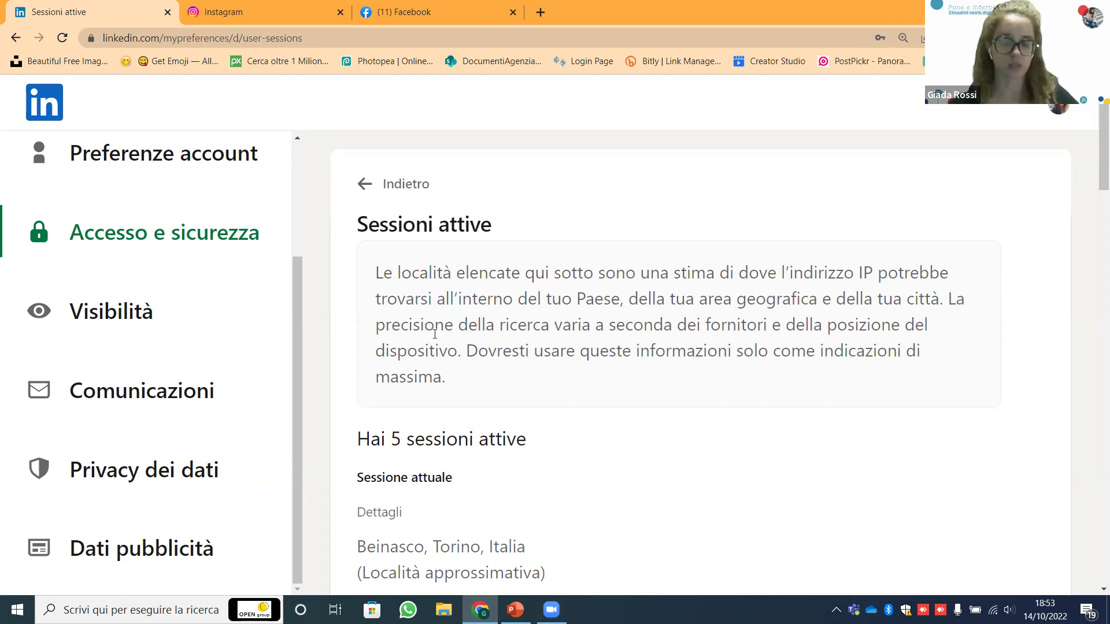
scroll(370, 405, "down", 6)
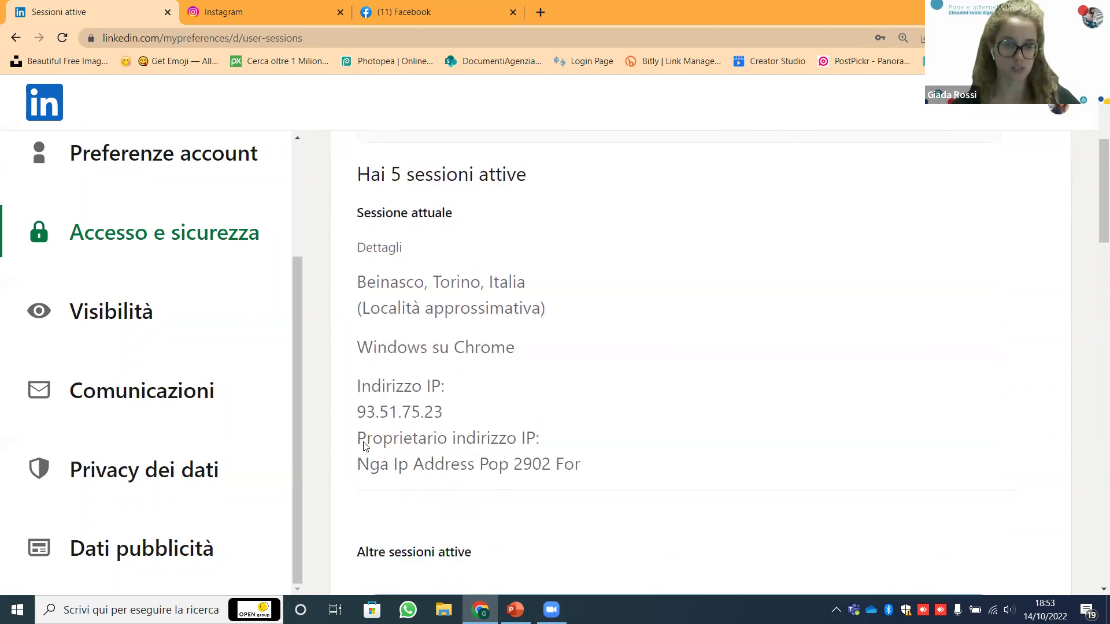
scroll(702, 418, "up", 5)
scroll(709, 418, "up", 1)
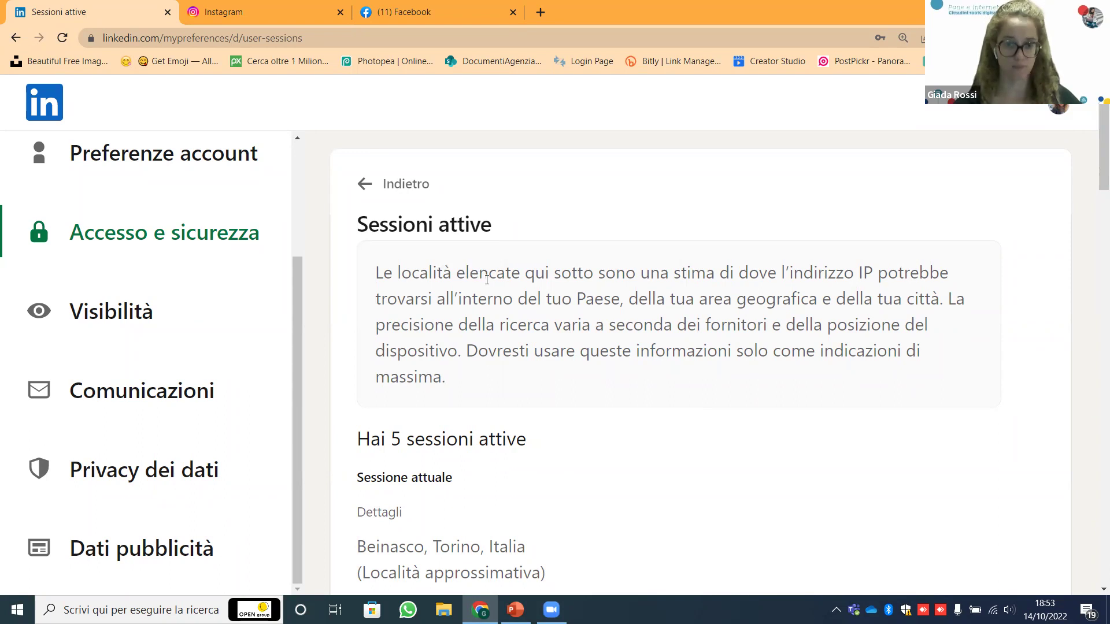
Leave the active sessions page and show the Visibilità settings for the profile and network
scroll(75, 138, "up", 3)
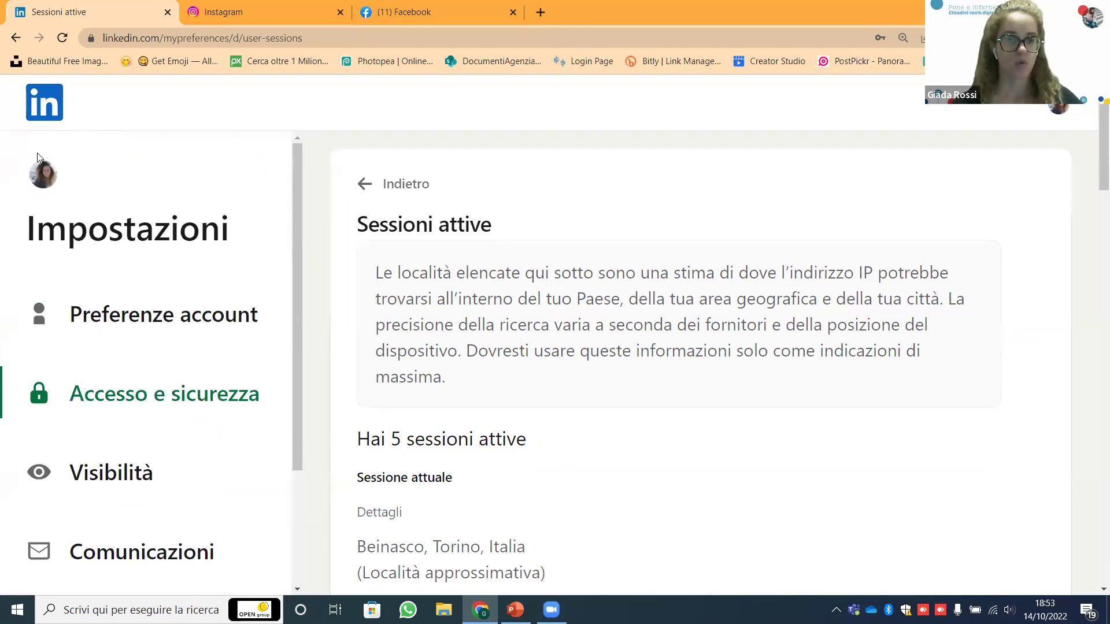
left_click(364, 182)
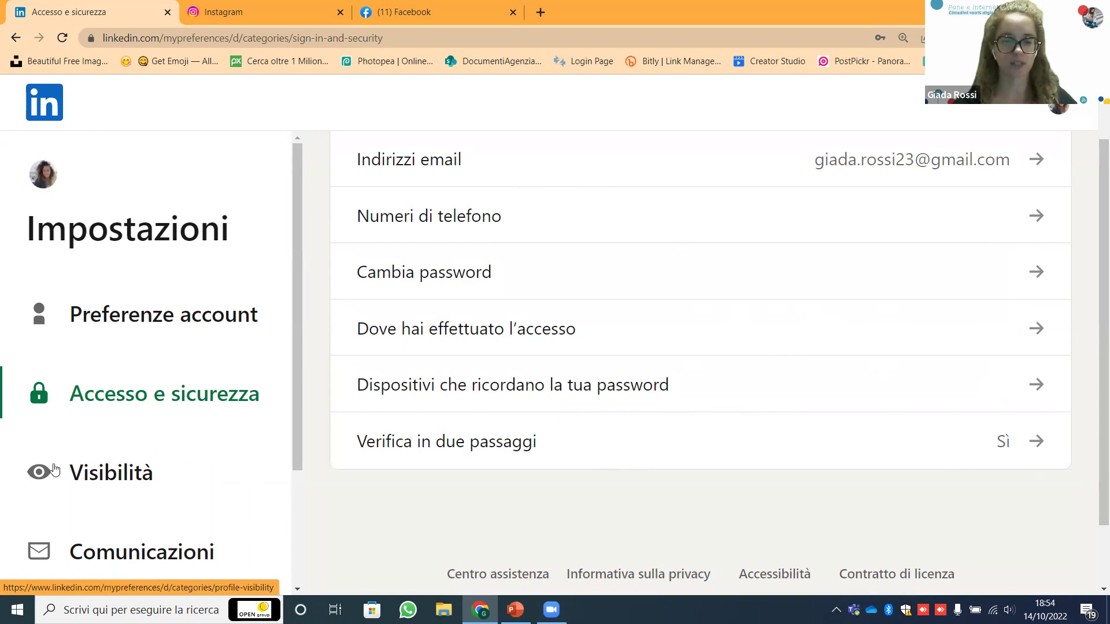
left_click(79, 483)
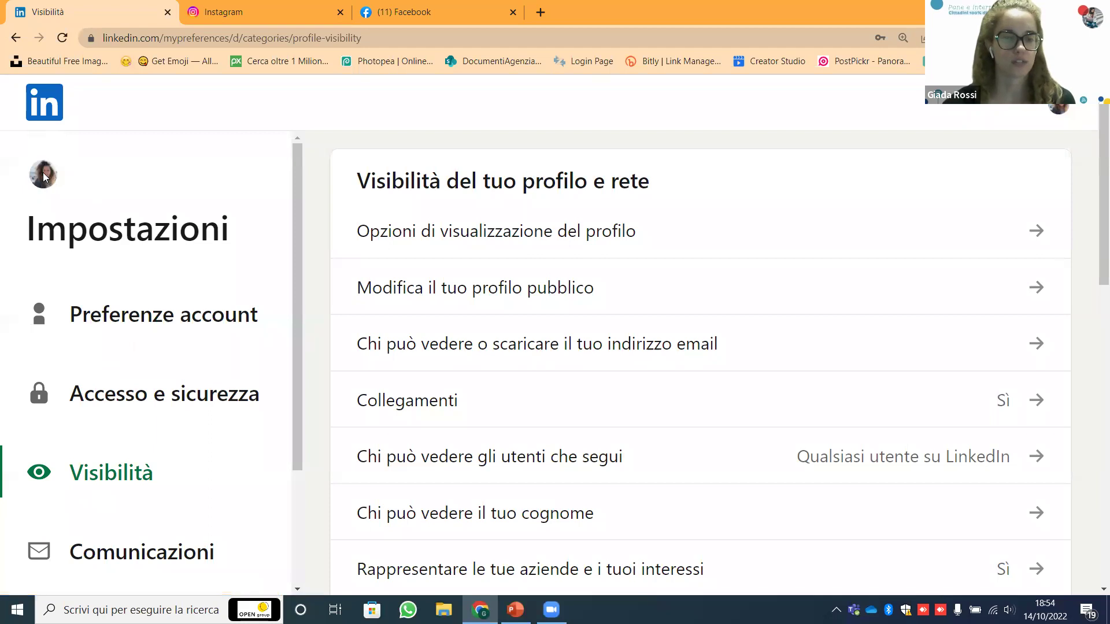
Leave the settings for the home feed and open the account owner's own profile page
left_click(52, 102)
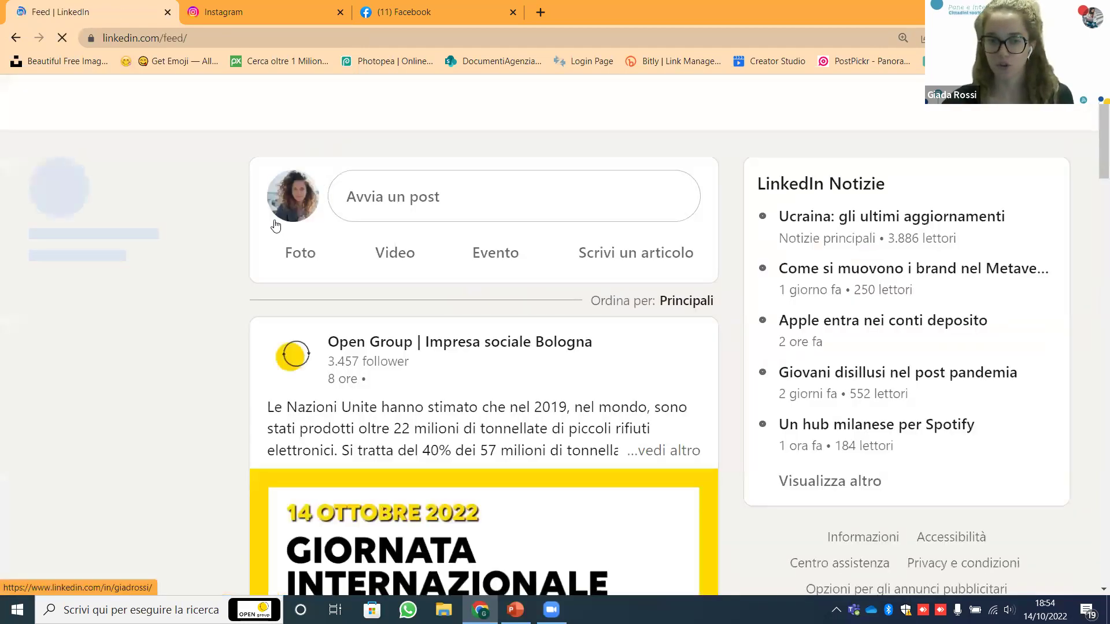
left_click(144, 212)
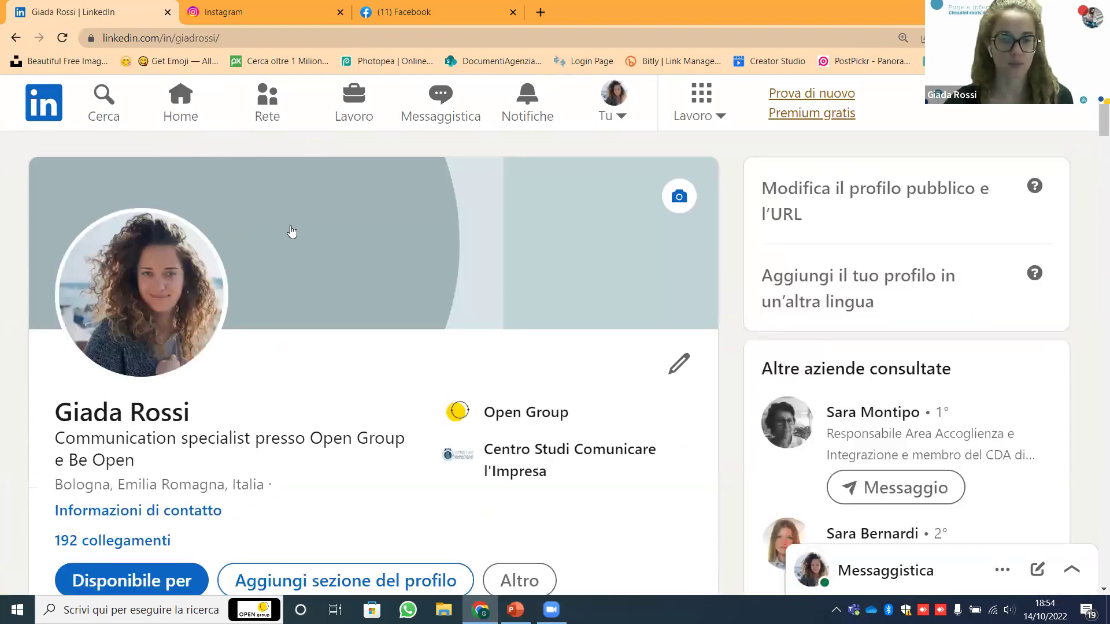
scroll(210, 270, "down", 5)
scroll(210, 269, "up", 5)
scroll(317, 208, "down", 4)
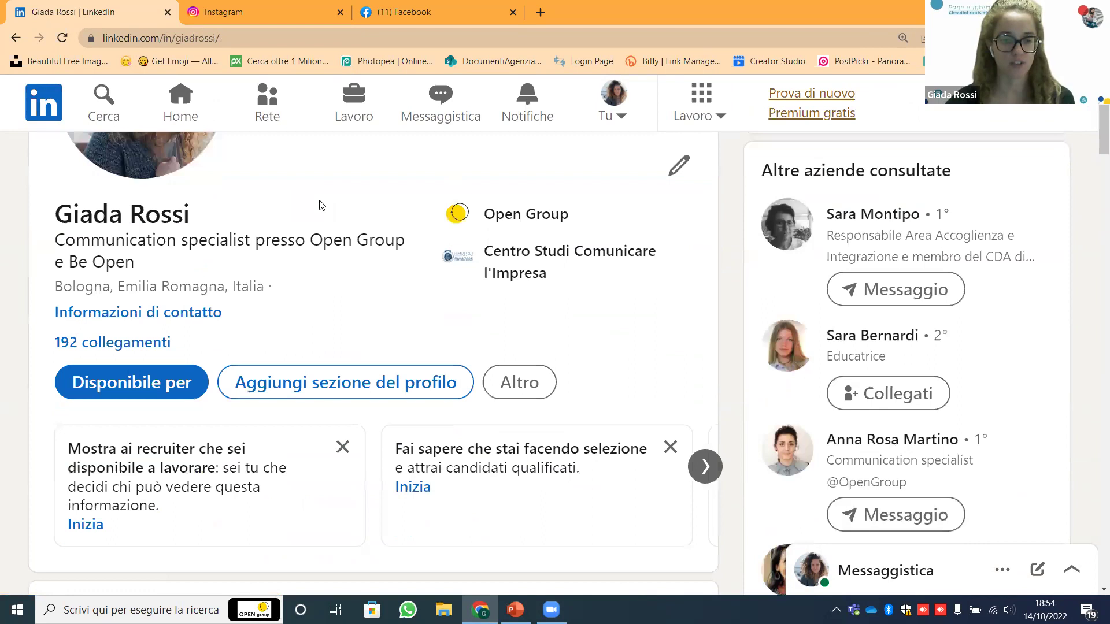
Expand the full text of the profile's Informazioni section and read it
scroll(157, 225, "down", 10)
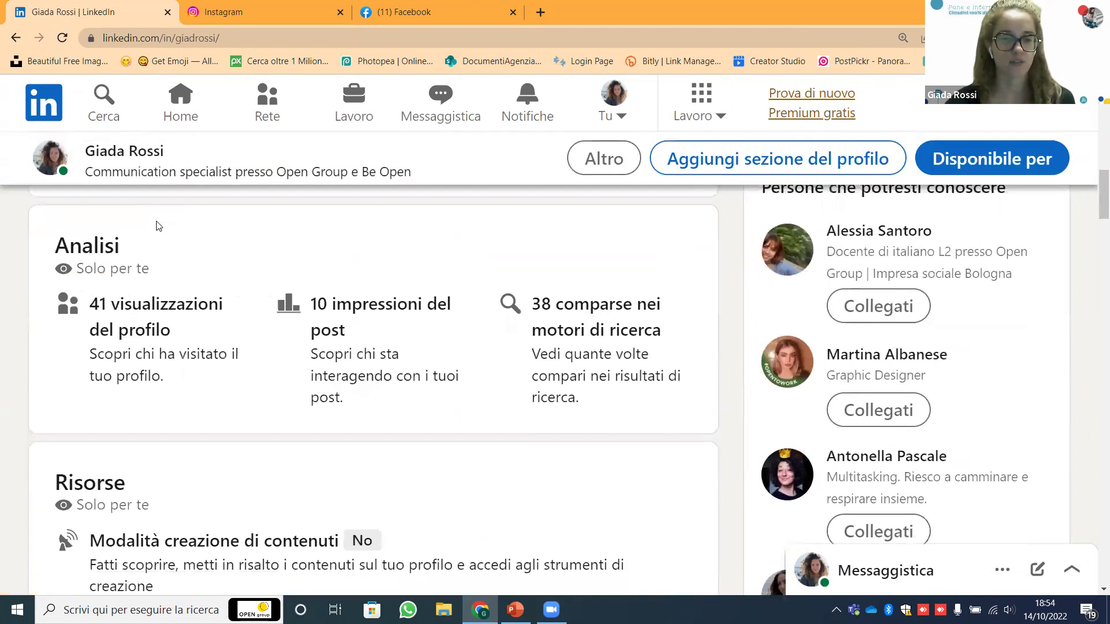
scroll(157, 225, "down", 6)
scroll(117, 296, "up", 5)
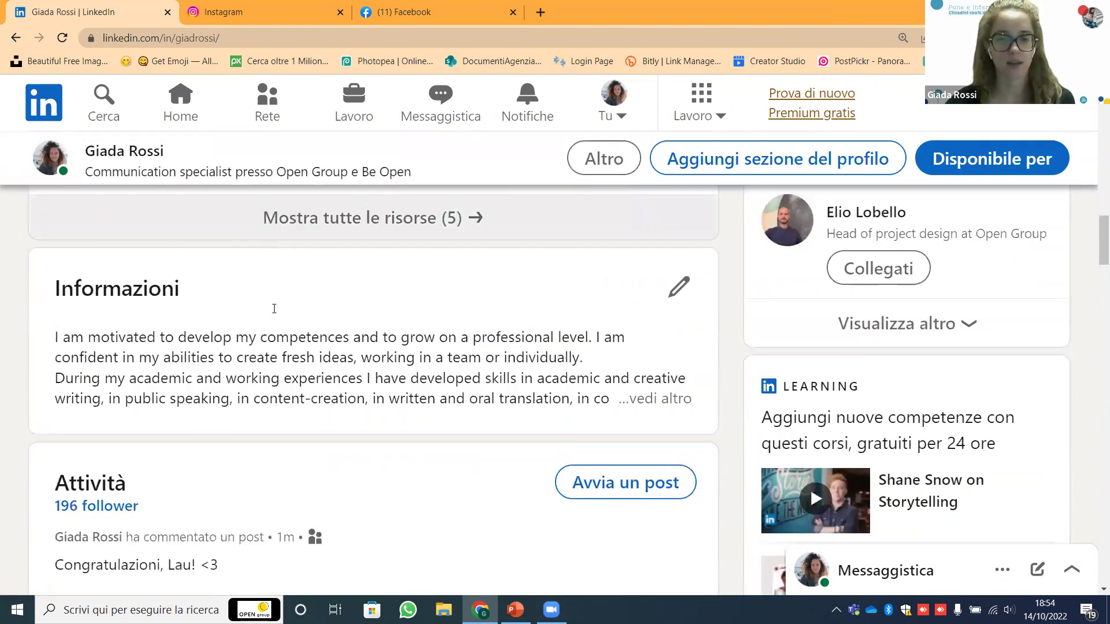
left_click(676, 400)
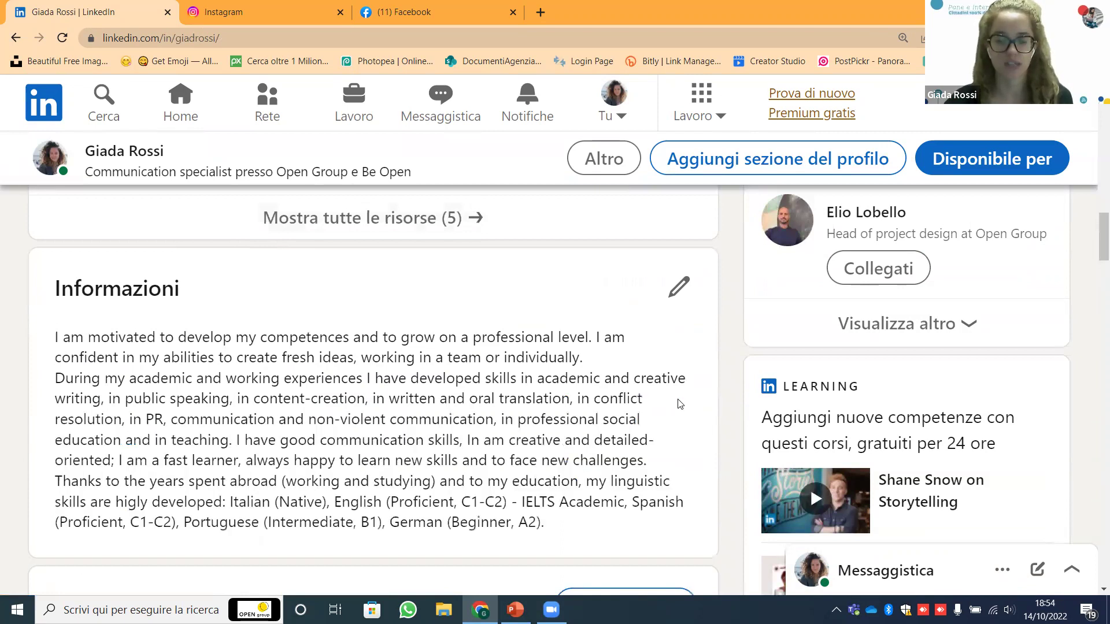
scroll(242, 337, "down", 3)
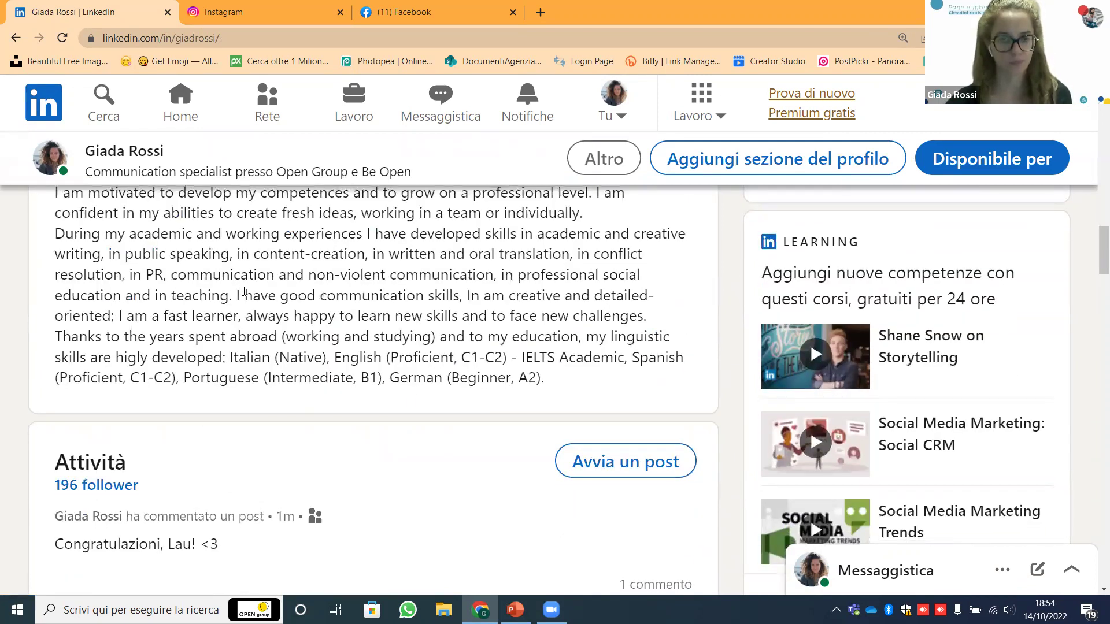
Examine the remaining profile sections, including activity, experience, education, skills and interests, and go back towards the profile header
scroll(244, 292, "down", 15)
scroll(256, 335, "down", 5)
scroll(257, 334, "up", 3)
scroll(257, 332, "down", 7)
scroll(257, 330, "down", 8)
scroll(257, 336, "up", 3)
scroll(258, 336, "down", 2)
scroll(173, 290, "up", 1)
scroll(175, 296, "down", 1)
scroll(175, 296, "down", 20)
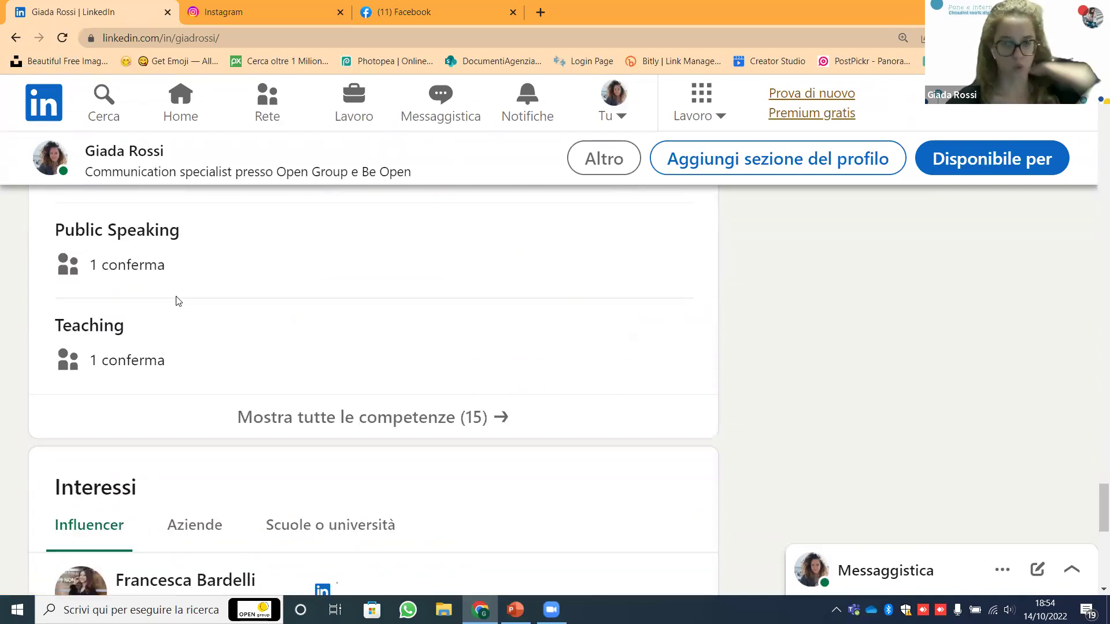
scroll(178, 301, "down", 3)
scroll(178, 301, "up", 15)
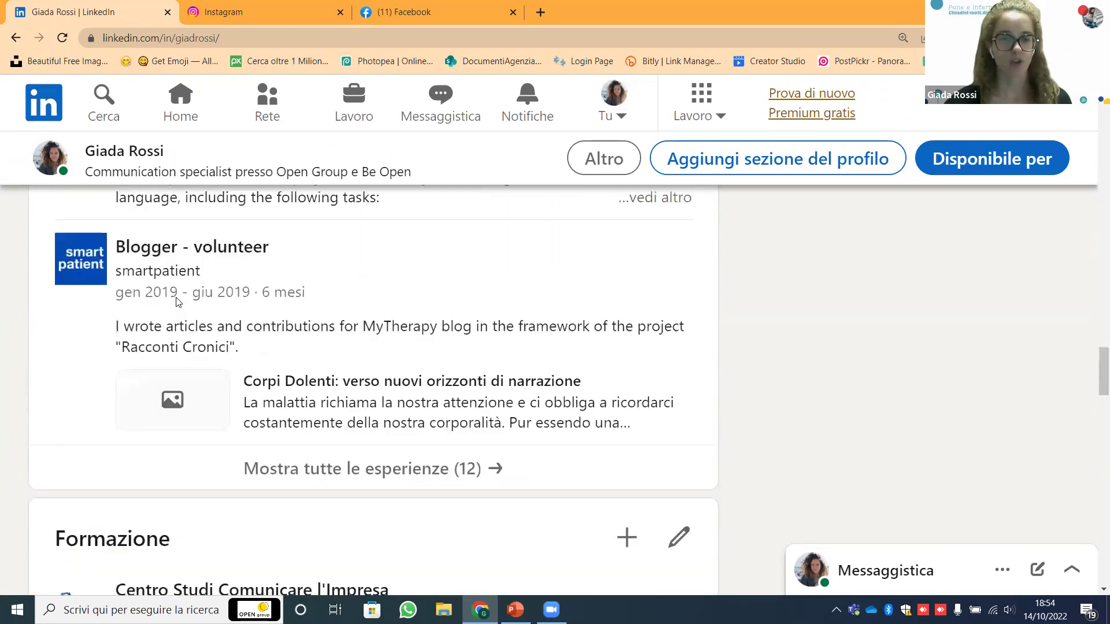
scroll(178, 301, "up", 20)
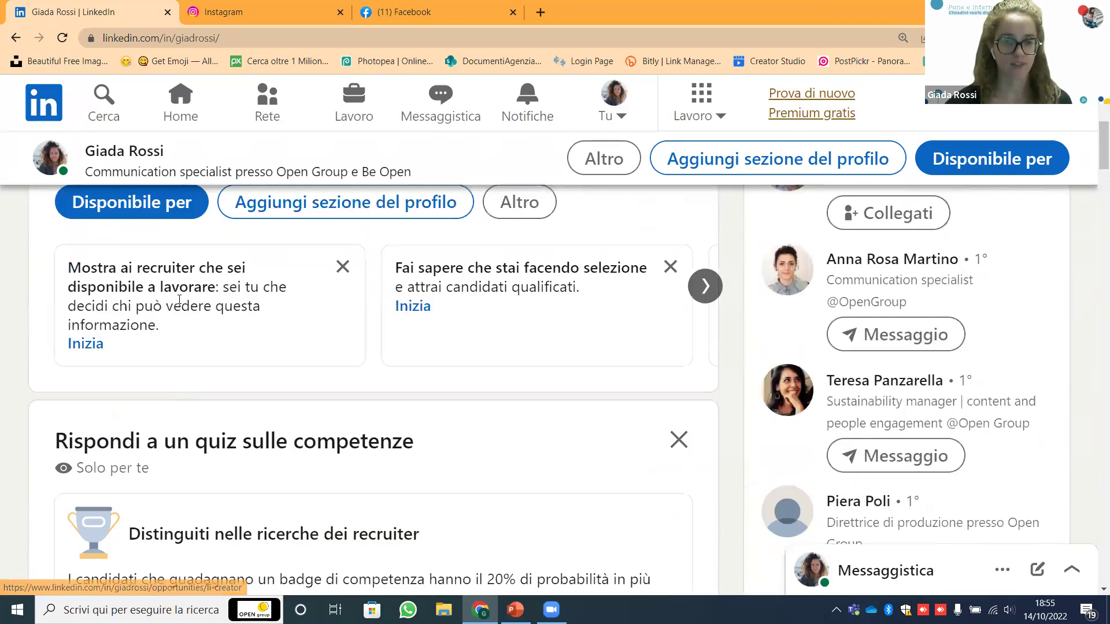
Examine the profile's Analisi, Risorse, Informazioni and Attività sections, and return to the sections near the profile header
scroll(179, 304, "up", 5)
scroll(179, 305, "down", 4)
scroll(179, 306, "down", 10)
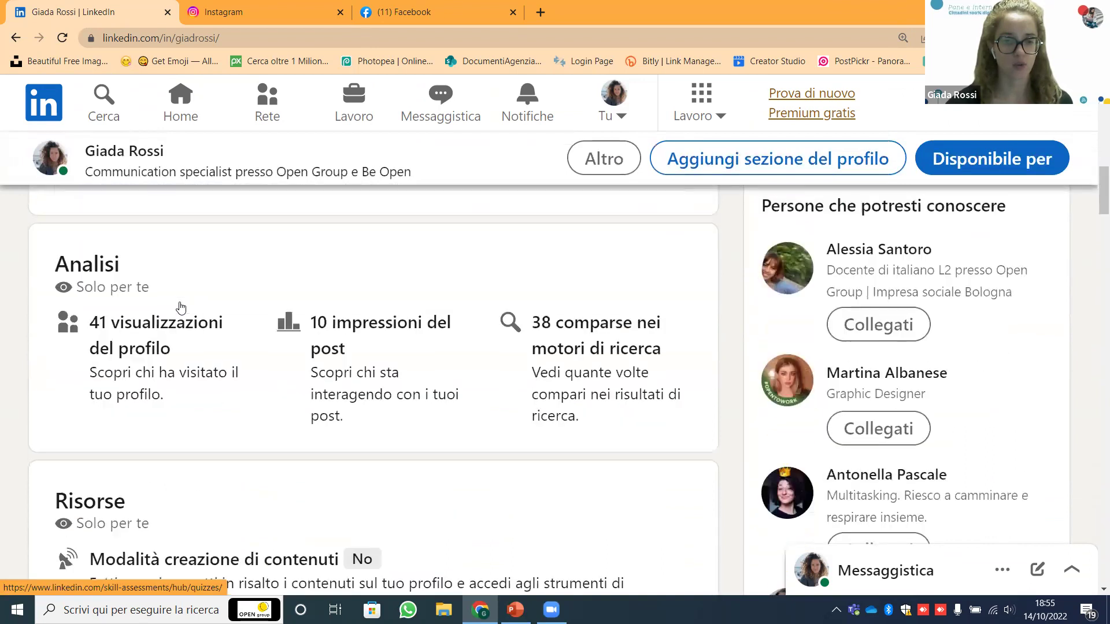
scroll(180, 307, "down", 6)
scroll(426, 260, "down", 6)
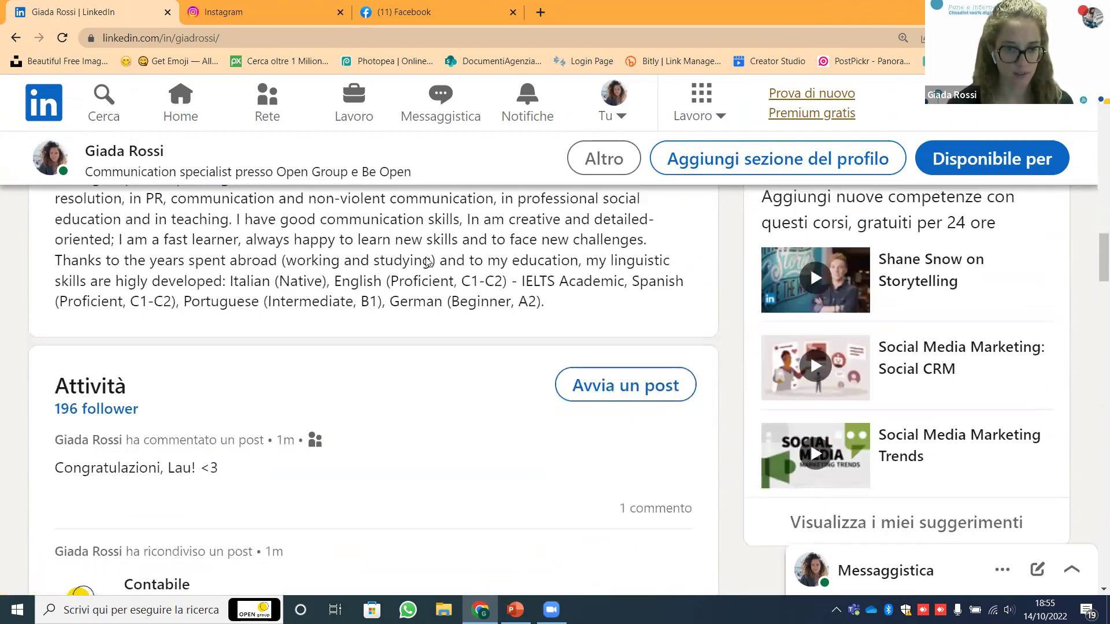
scroll(426, 260, "down", 8)
scroll(426, 258, "up", 15)
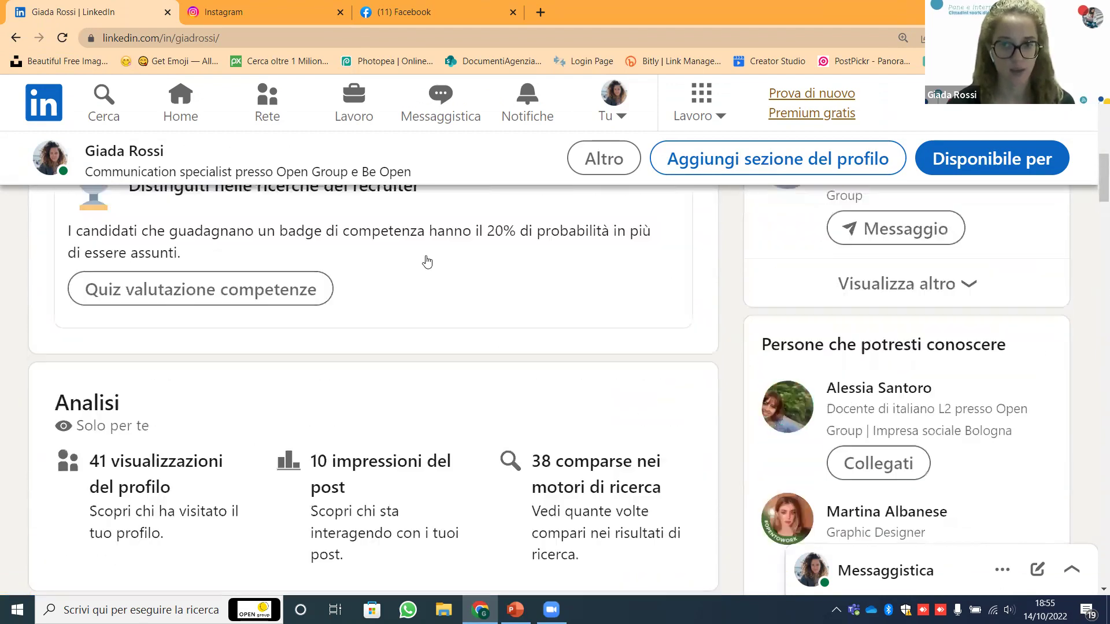
Show and dismiss the additional options in the profile header, and look over the skills quiz and Analisi sections
scroll(427, 262, "up", 10)
scroll(404, 341, "down", 3)
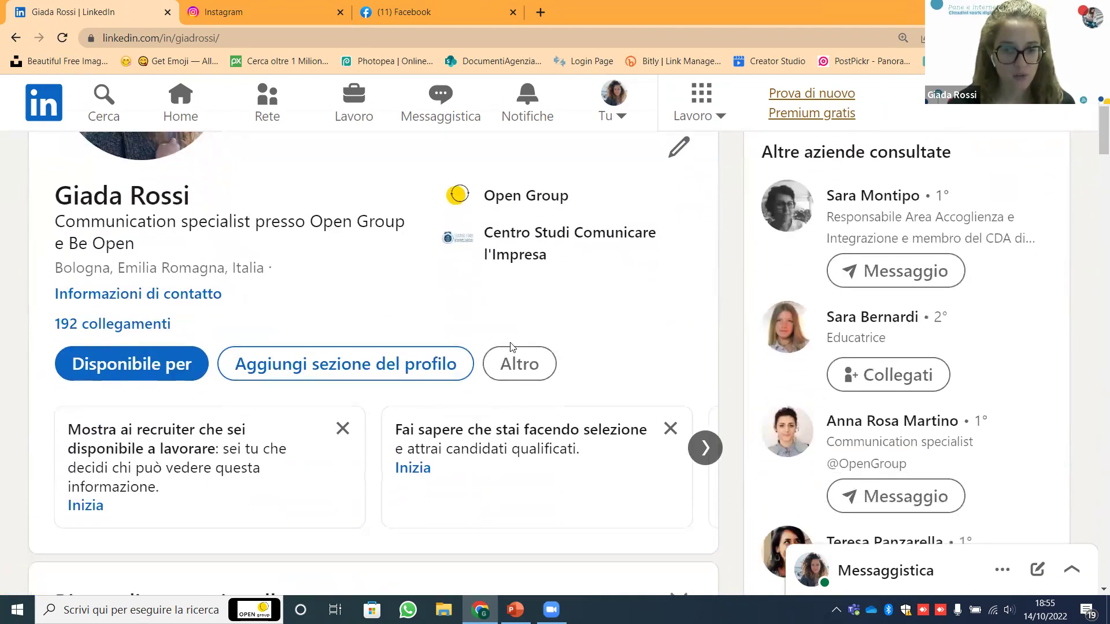
left_click(518, 363)
left_click(495, 310)
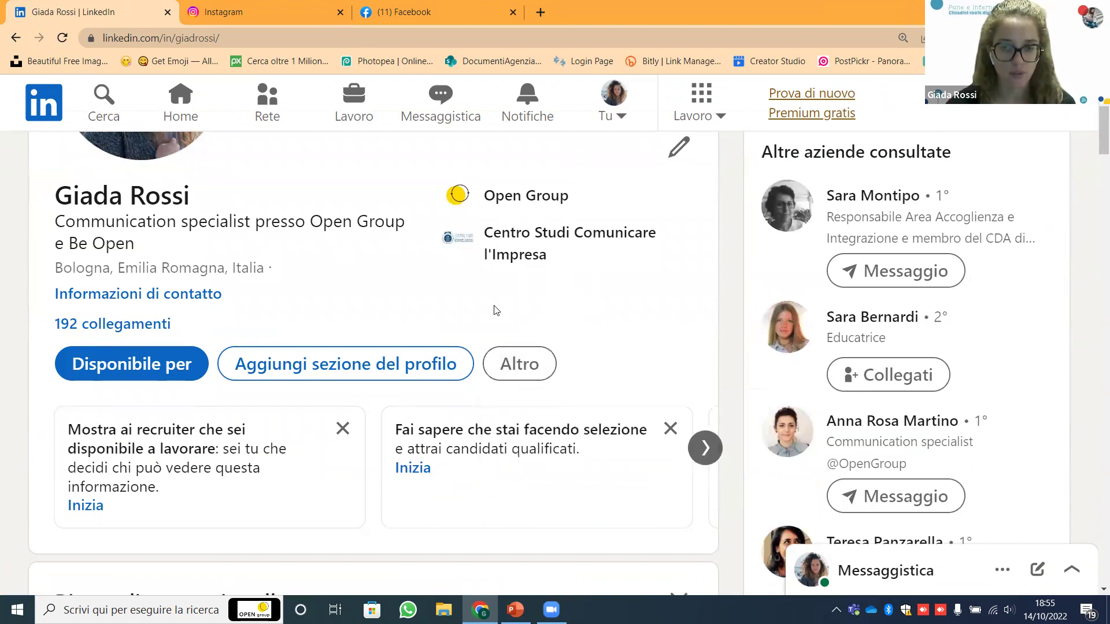
scroll(479, 313, "down", 7)
scroll(84, 201, "up", 1)
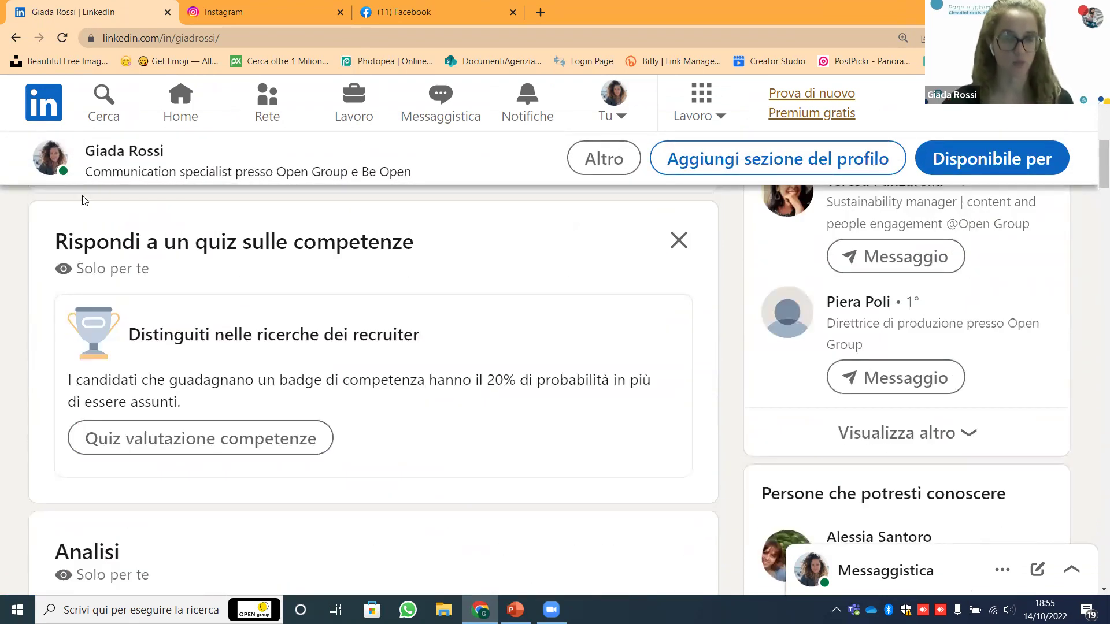
scroll(110, 201, "up", 10)
scroll(309, 277, "down", 5)
scroll(278, 274, "down", 6)
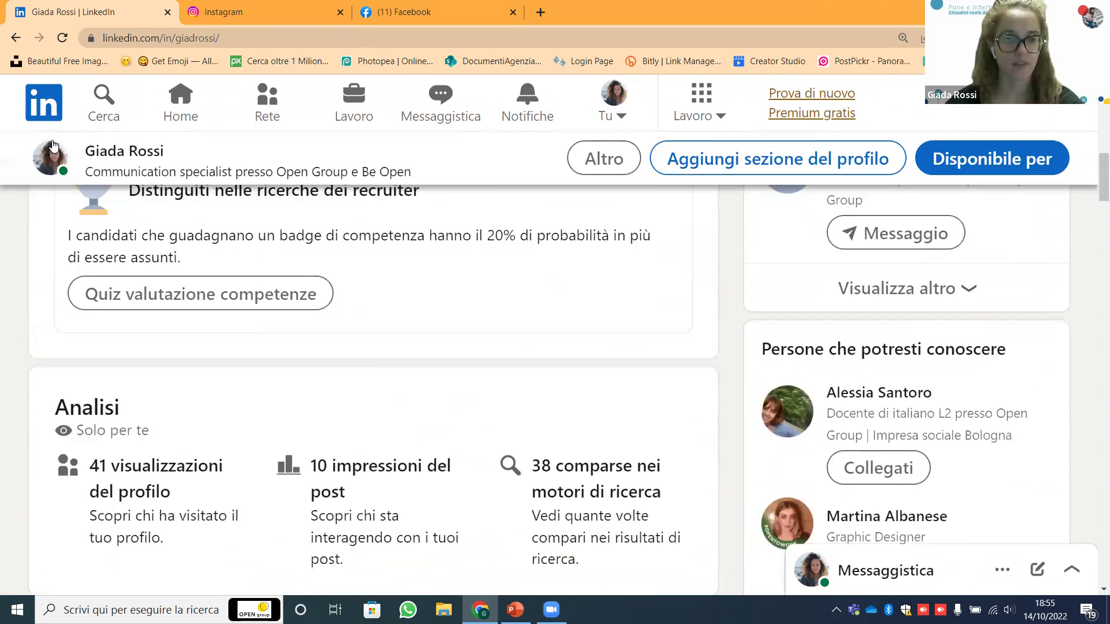
Return to the home feed and show the Crea un post dialog, closing it without writing anything
left_click(29, 90)
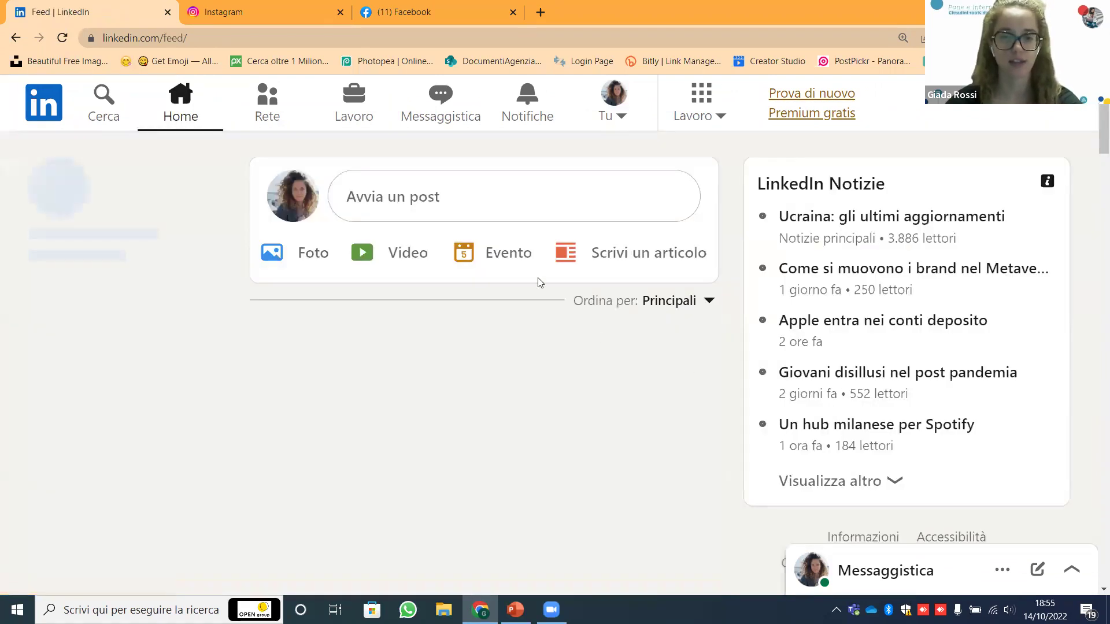
left_click(426, 194)
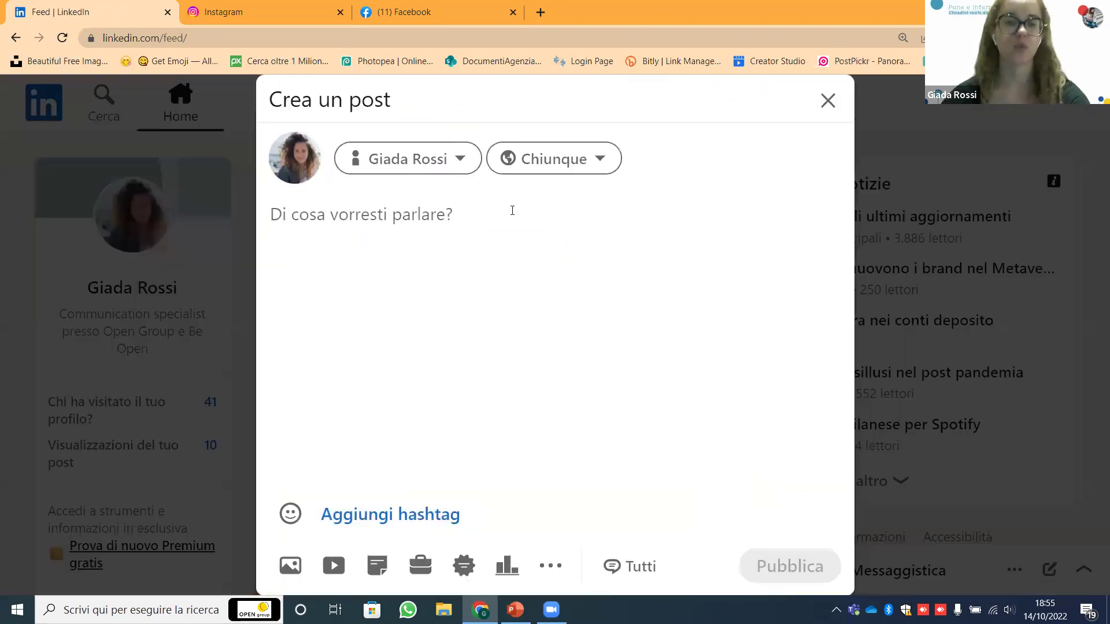
left_click(828, 101)
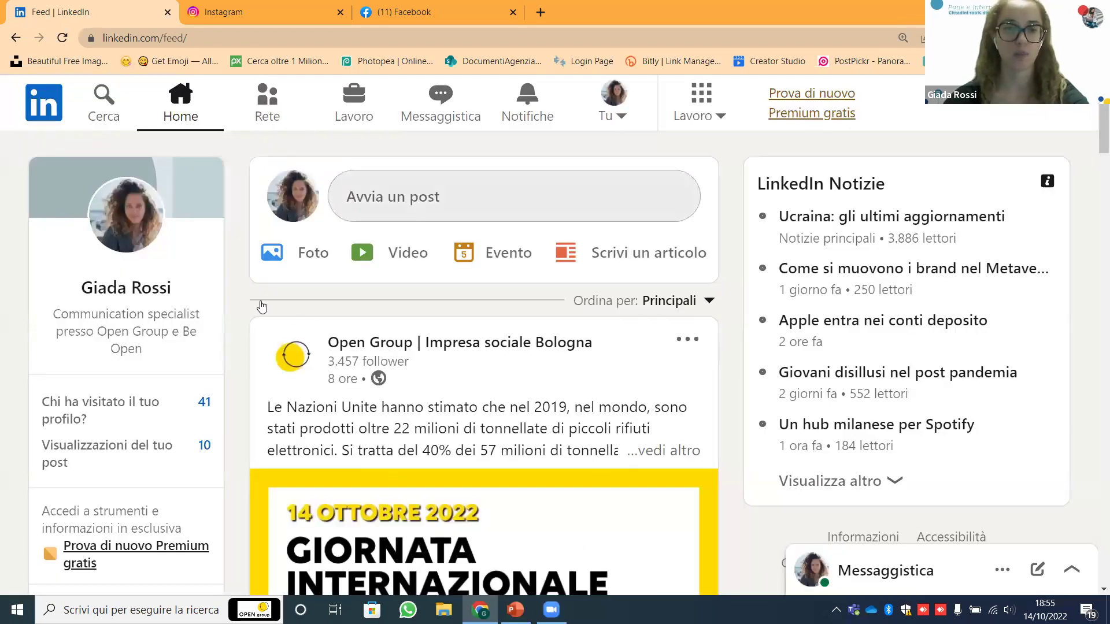